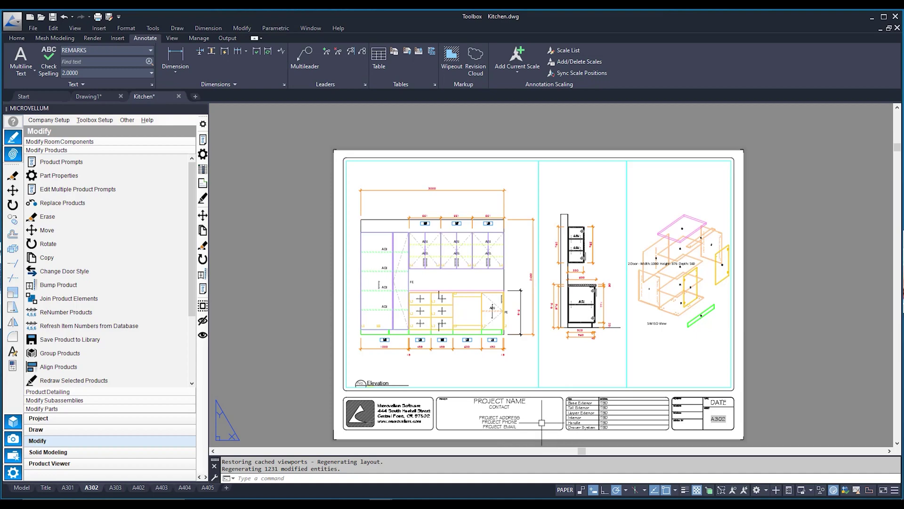
- Review the job details in Project Properties, Job Description 'Kickstart Project Test', and save
click(155, 423)
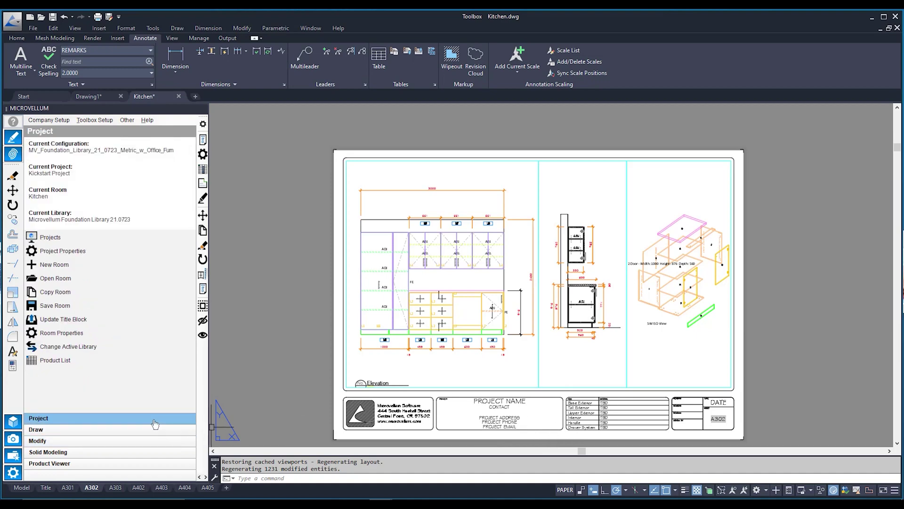
click(86, 250)
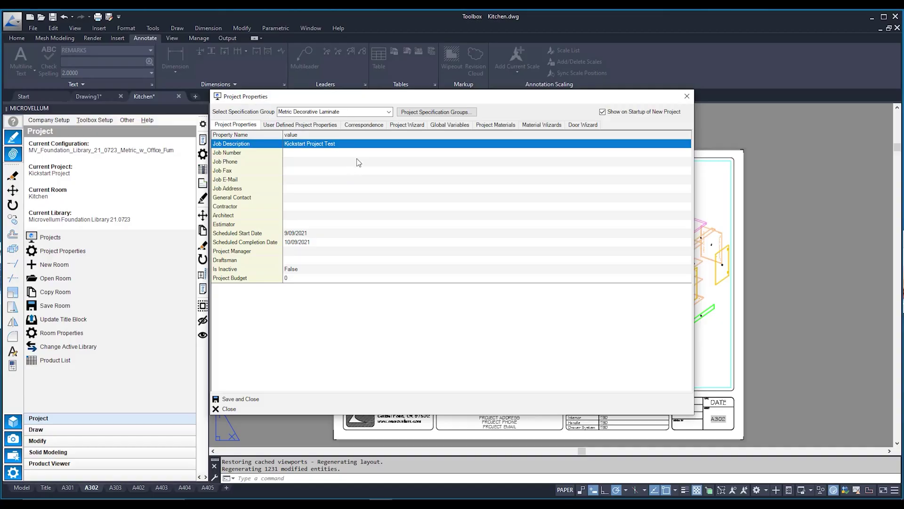
click(349, 144)
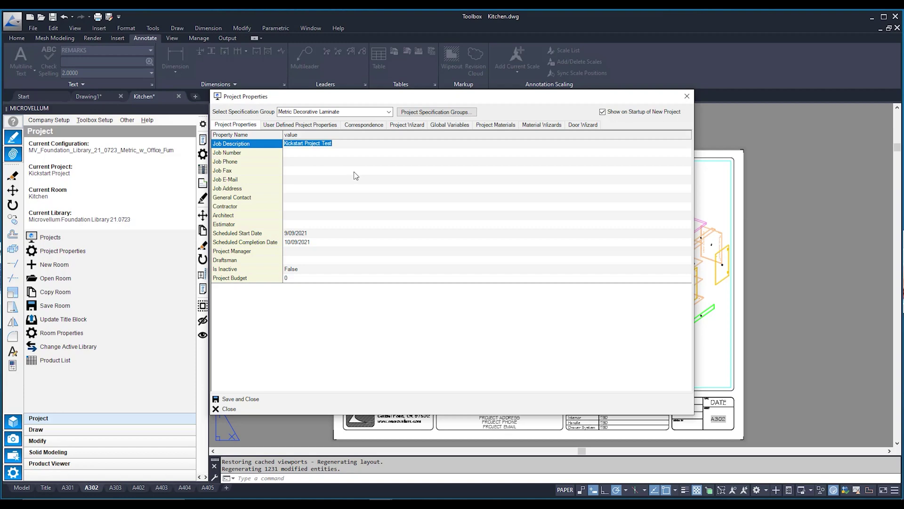
click(297, 161)
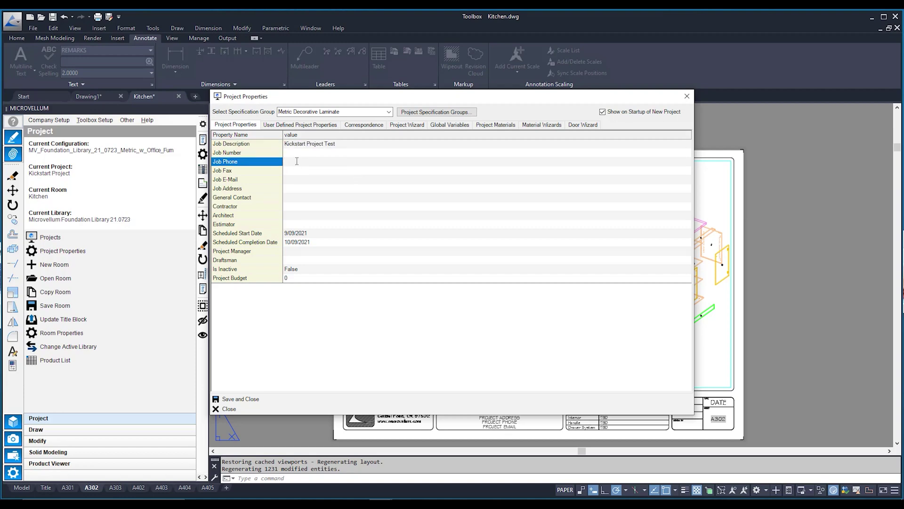
click(302, 179)
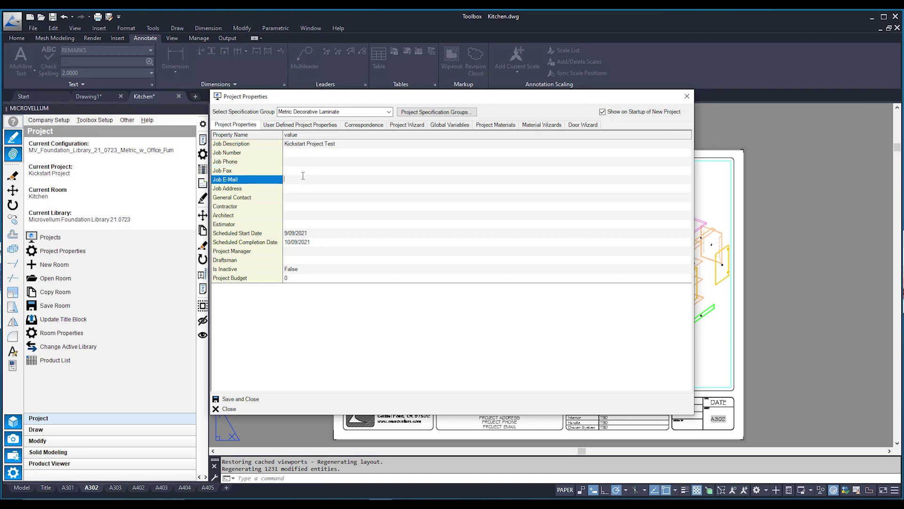
click(304, 189)
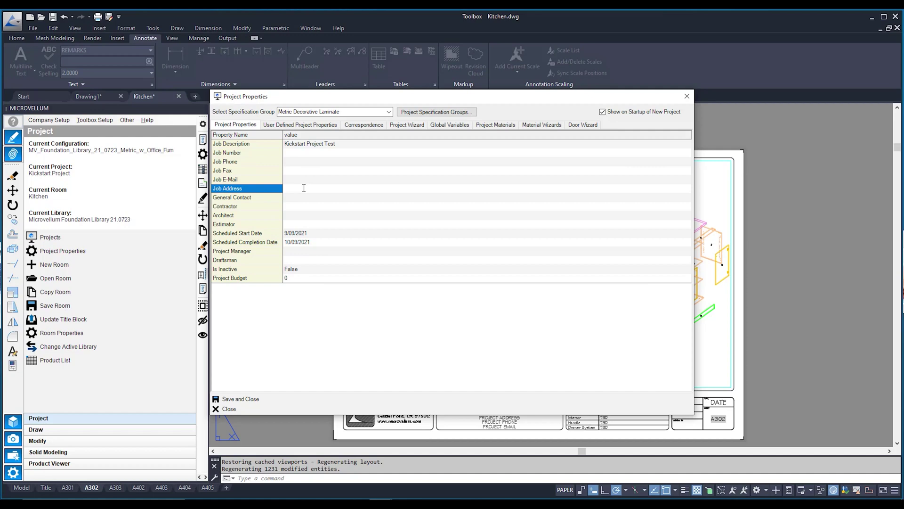
click(245, 399)
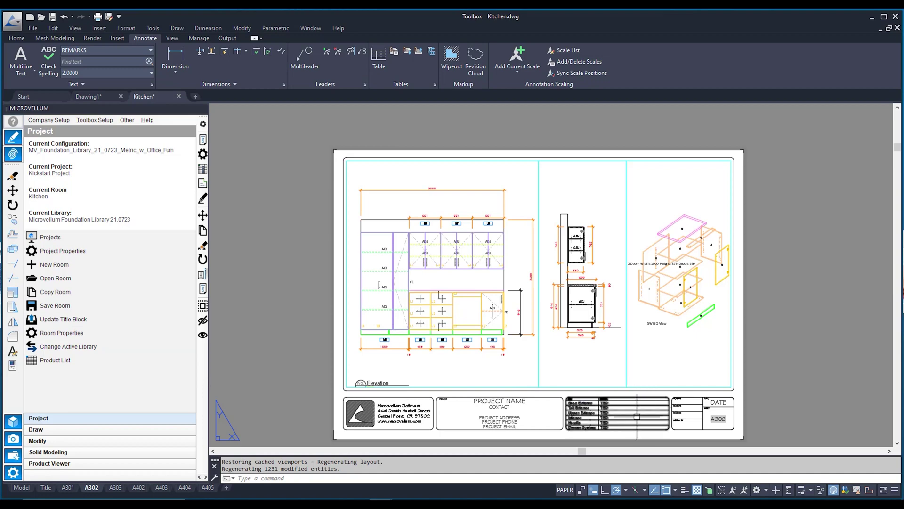
- Zoom into the title block and bring up the Kitchen room's Room Properties dialog
scroll(639, 418, up, 2)
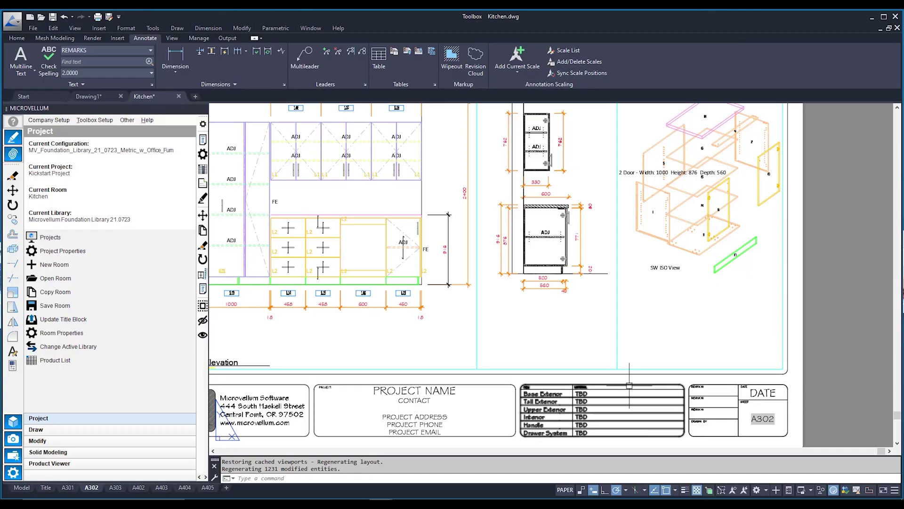
click(112, 334)
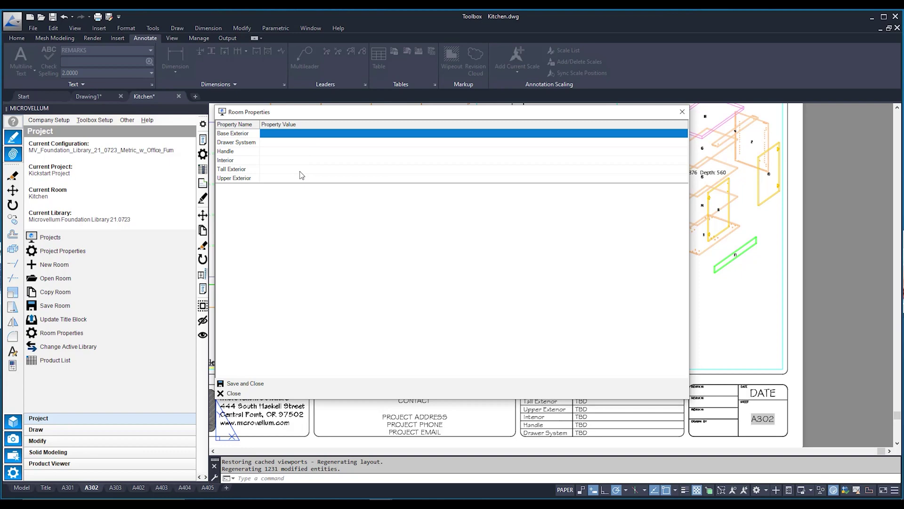
- Fill the room properties from the database (Woodgrain Test Material 18mm, Blum LegraBox) and save
right_click(305, 195)
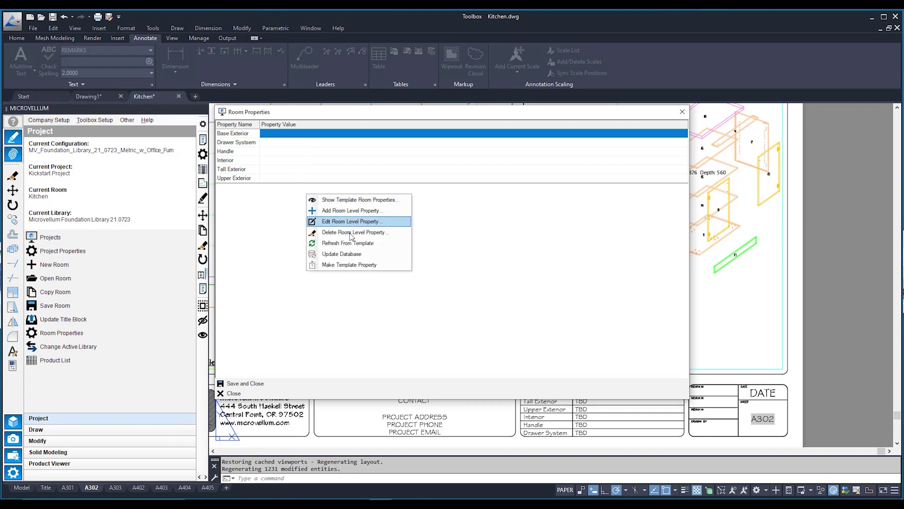
click(359, 255)
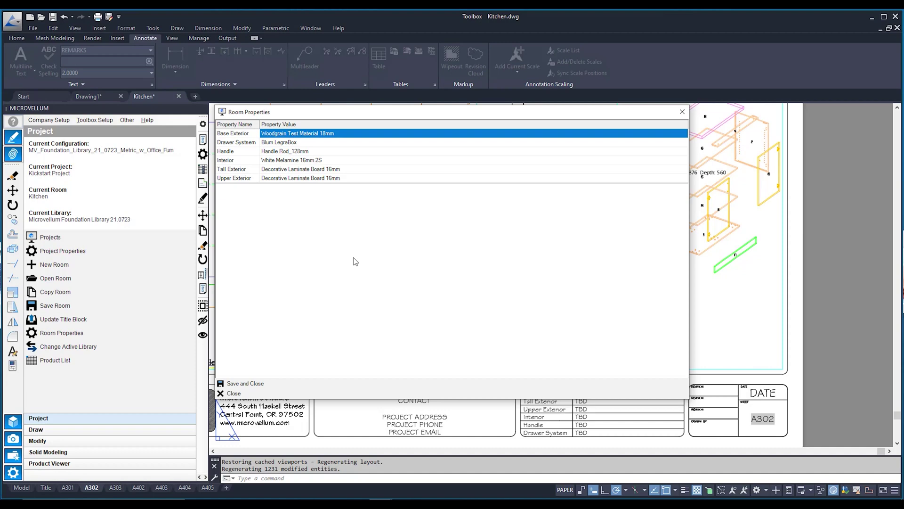
click(265, 383)
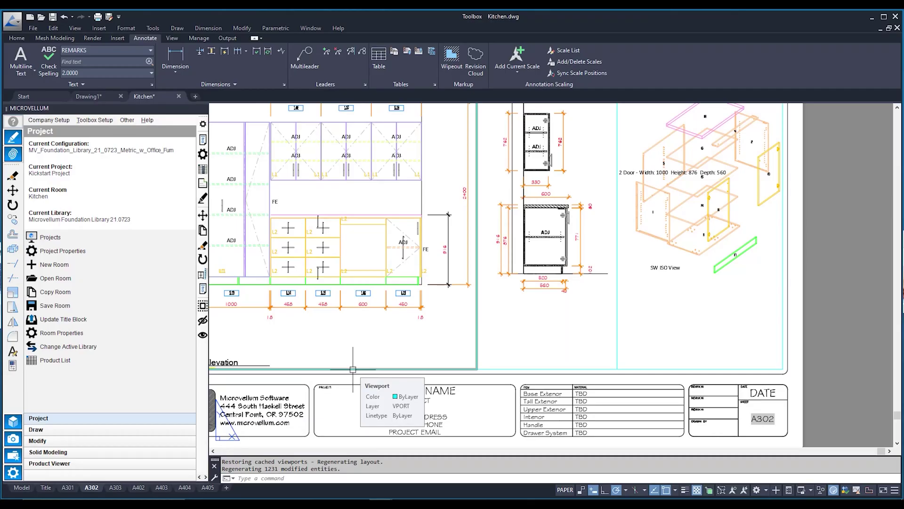
- Update the title blocks with project information, giving location-specific room properties precedence
click(107, 322)
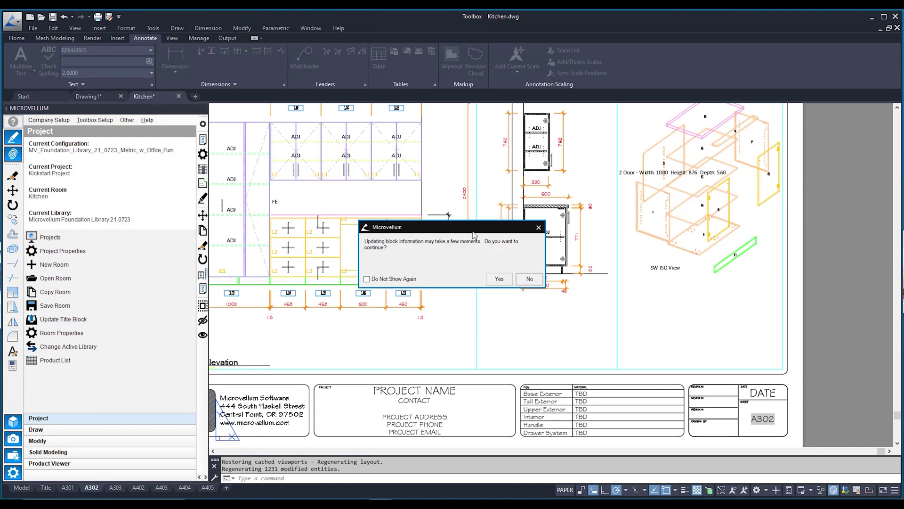
click(499, 278)
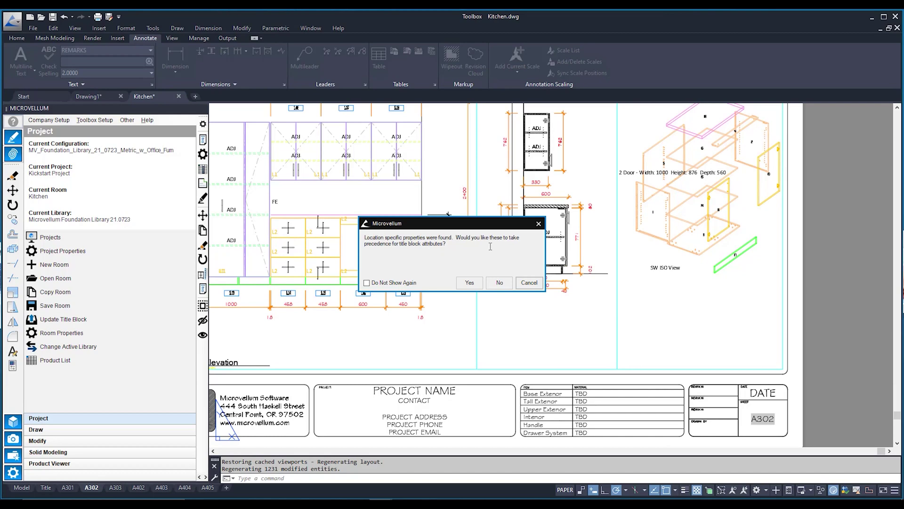
click(469, 282)
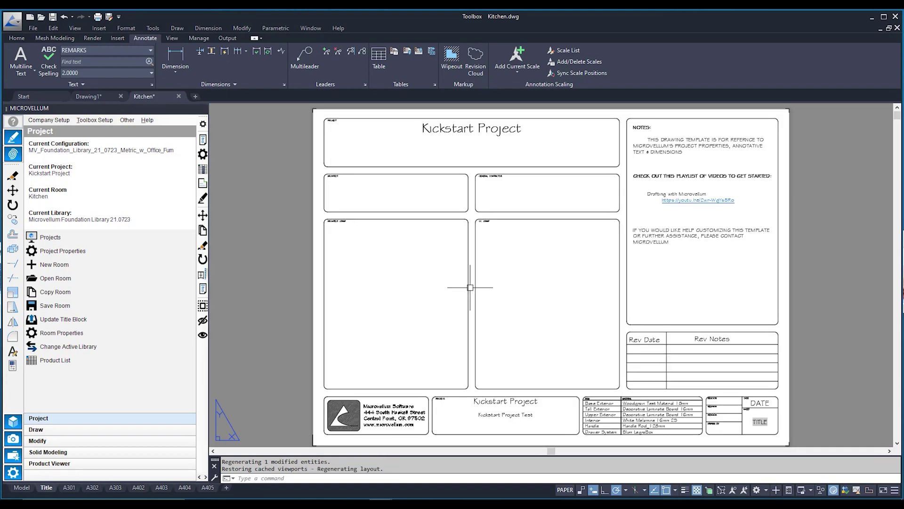
- Inspect the Title sheet's title block and materials table, then switch to sheet A301
scroll(514, 429, up, 2)
scroll(514, 428, up, 4)
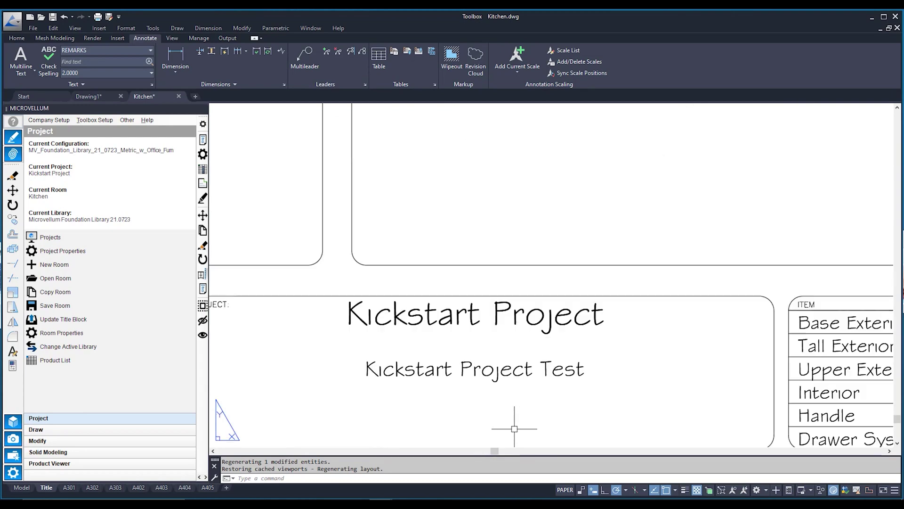
scroll(515, 412, down, 2)
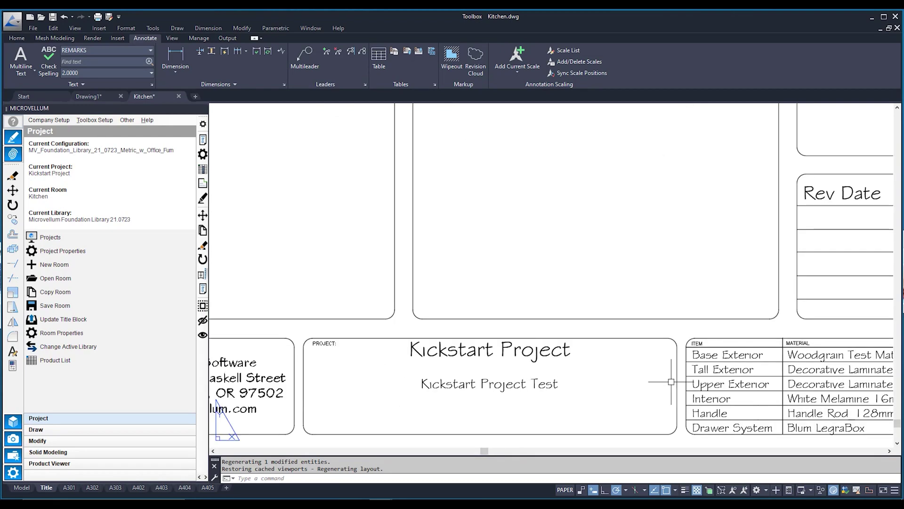
middle_drag(671, 381, 429, 368)
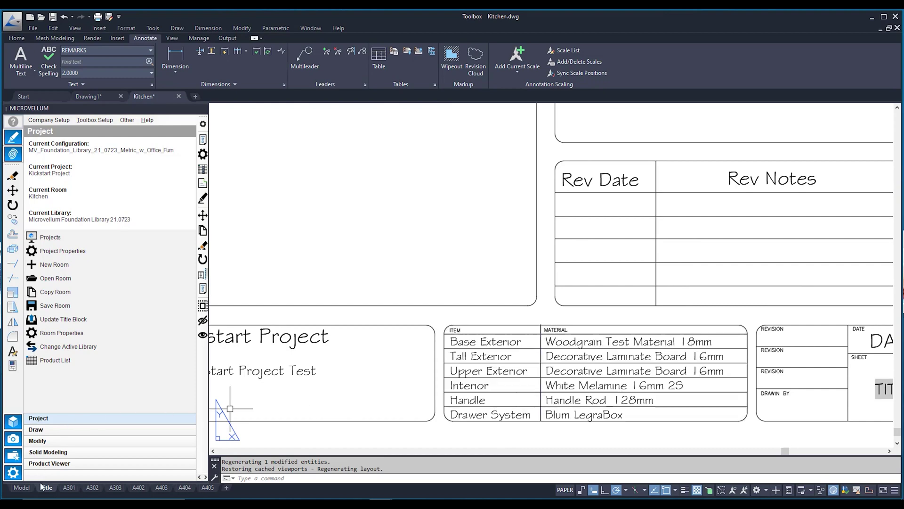
click(69, 487)
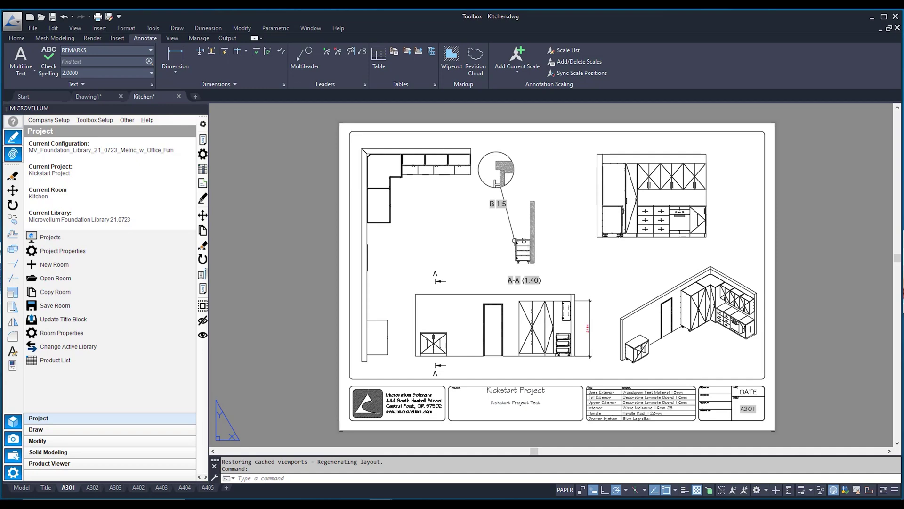
double_click(515, 390)
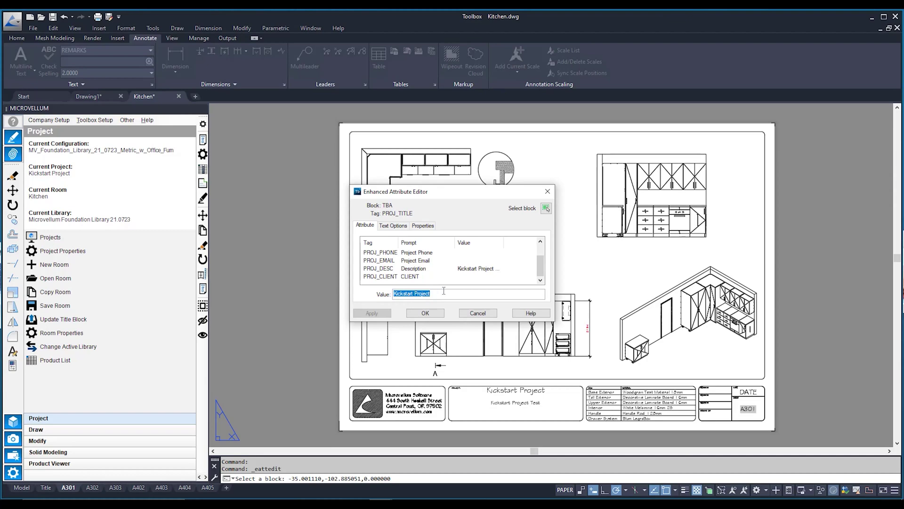
click(477, 313)
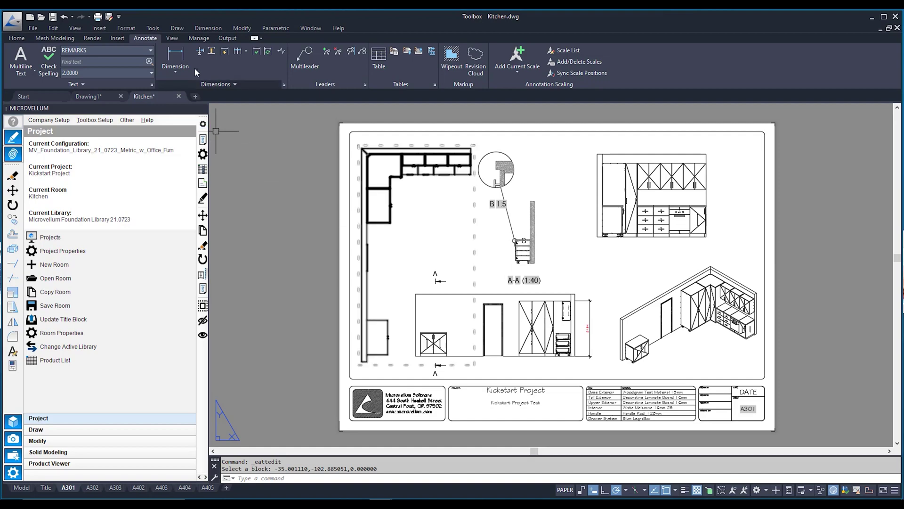
- Plot sheet A301 to DWG To PDF.pc3 on ISO full bleed A3 landscape and preview it
click(99, 18)
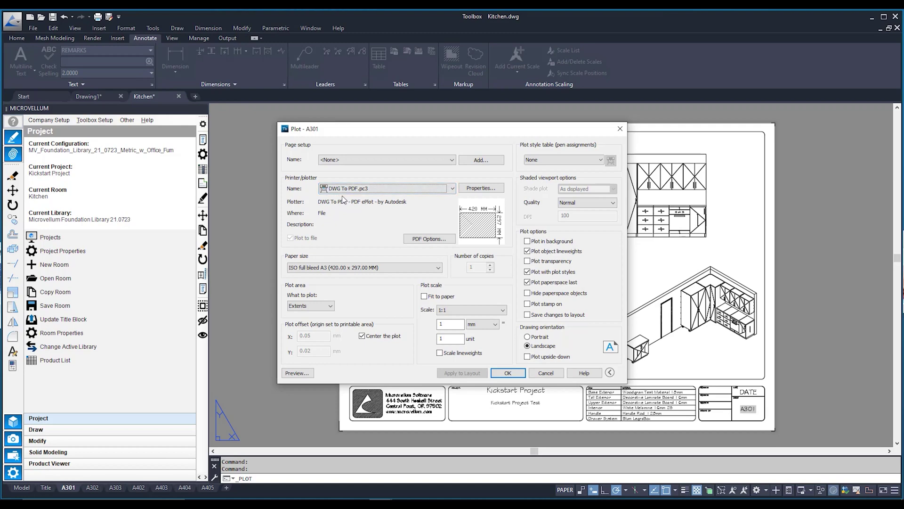
click(453, 189)
click(297, 373)
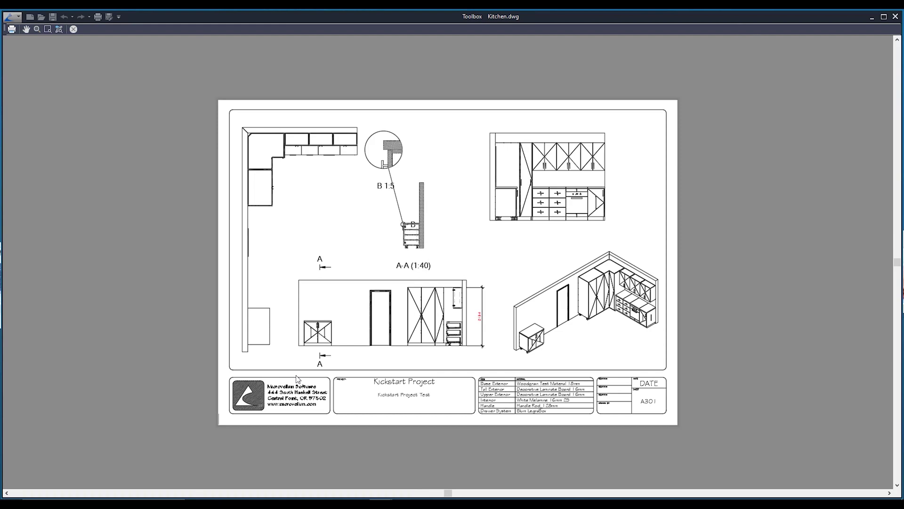
- Zoom into the A301 print preview, then close it to return to the Plot dialog
scroll(402, 270, up, 3)
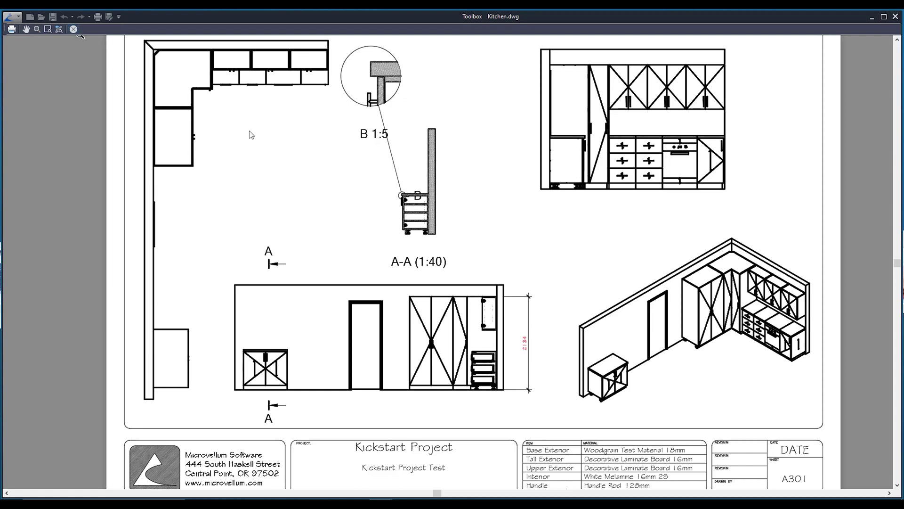
key(Escape)
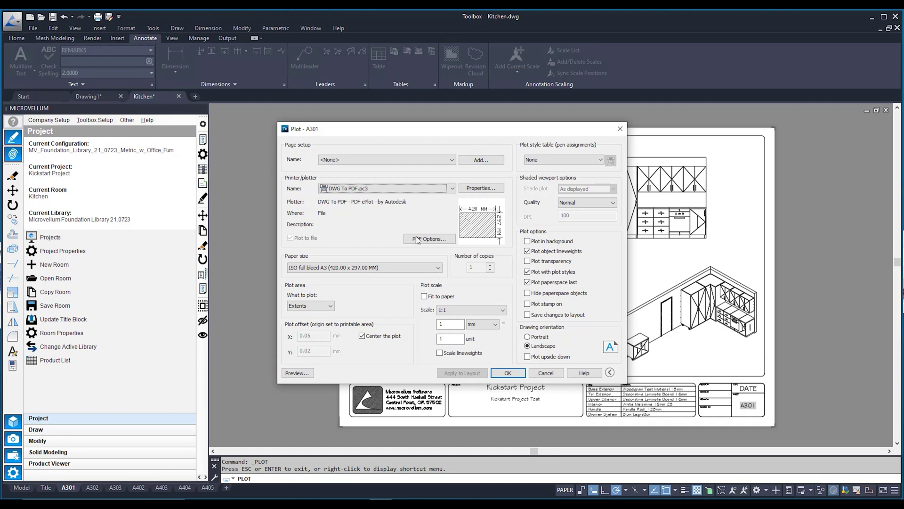
- Turn off Plot object lineweights for A301 and check the result in a zoomed preview
click(547, 252)
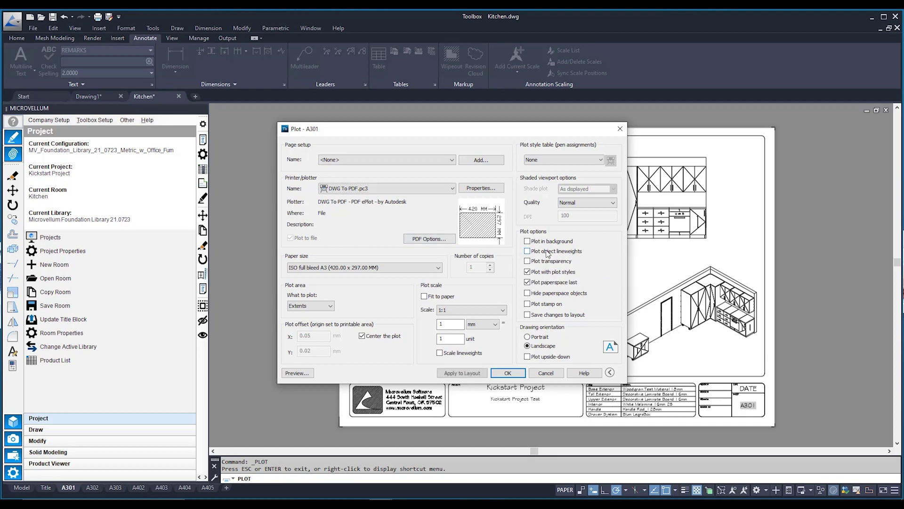
click(307, 373)
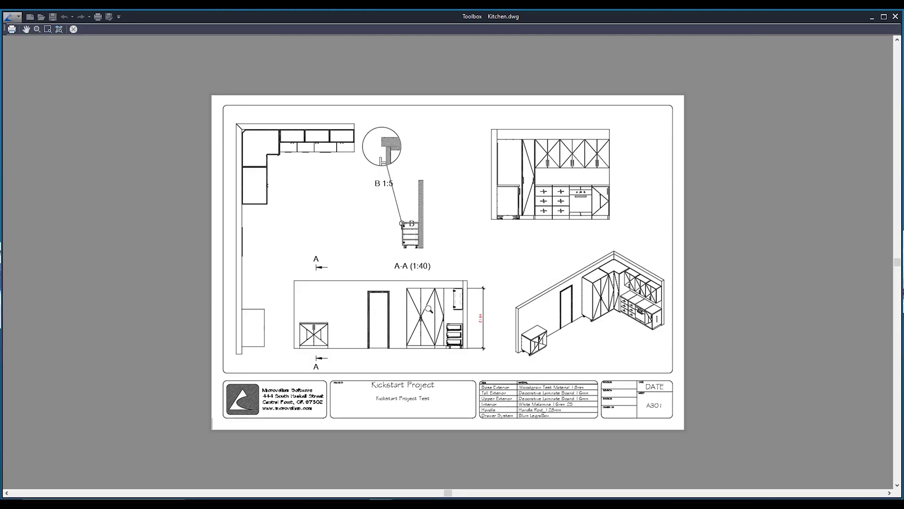
scroll(430, 316, up, 2)
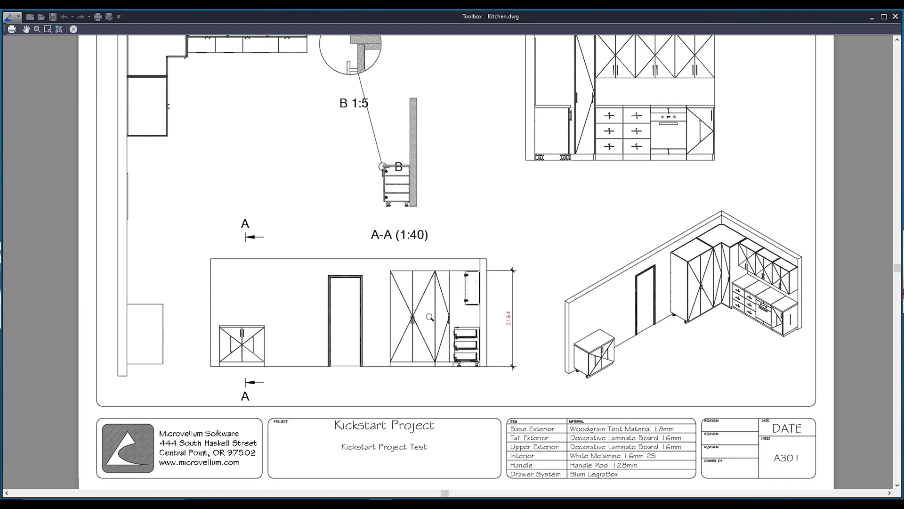
click(73, 30)
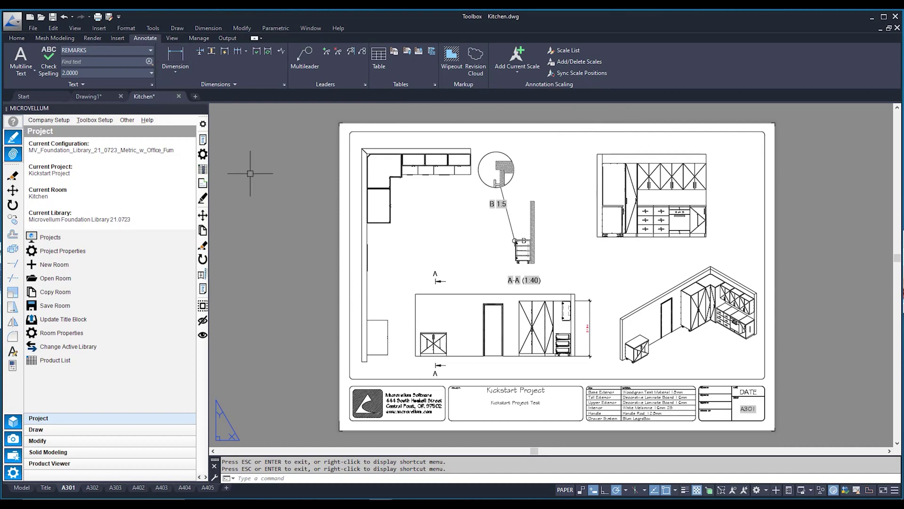
- Run the PUB command to list every open drawing's sheets for publishing
text(pub)
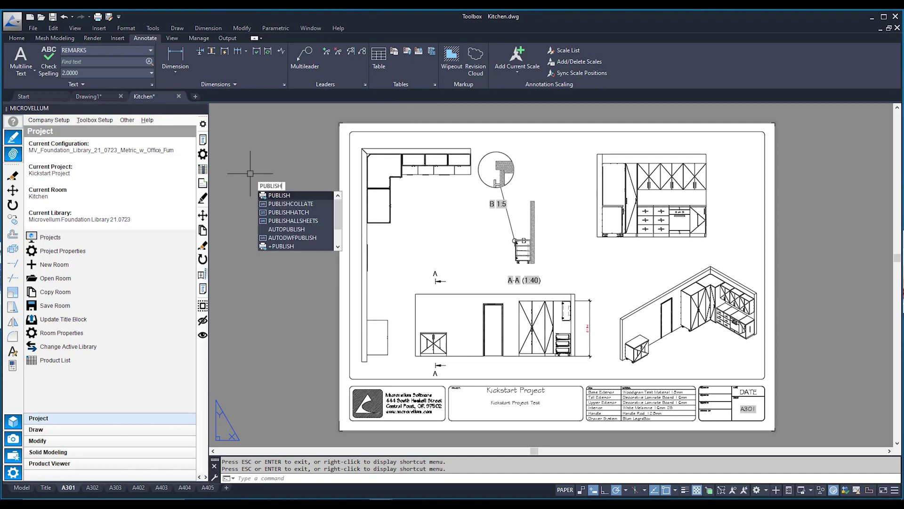
key(Return)
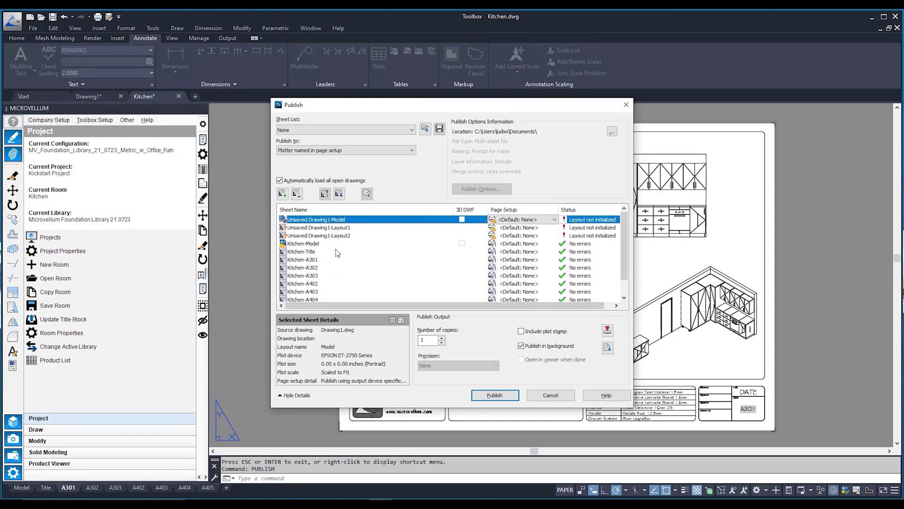
click(311, 259)
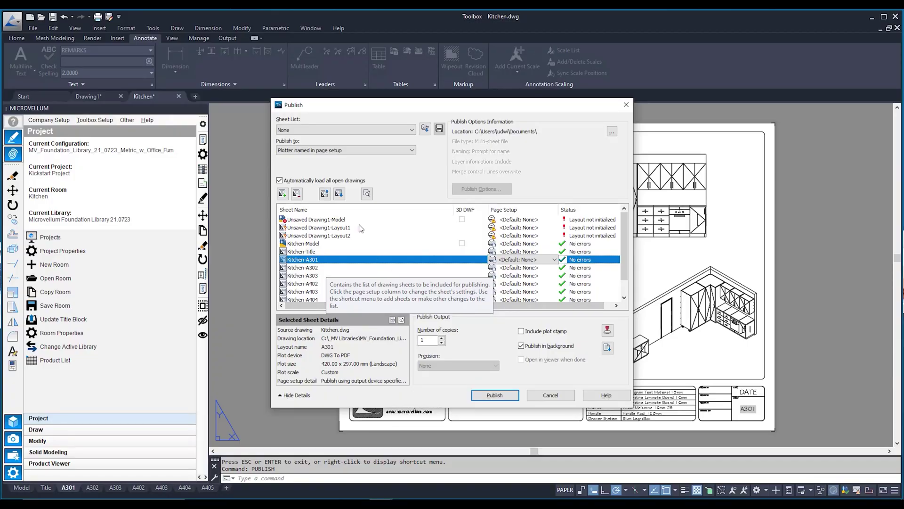
scroll(361, 229, down, 1)
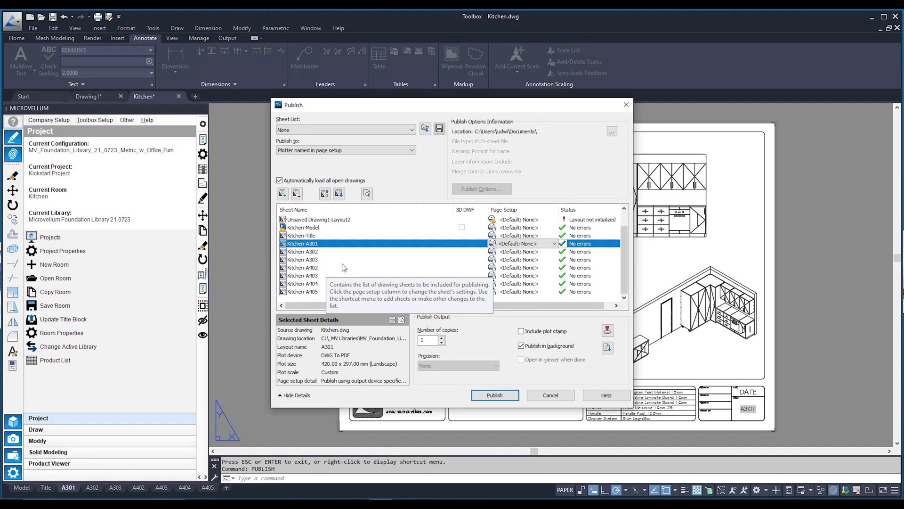
scroll(336, 261, up, 1)
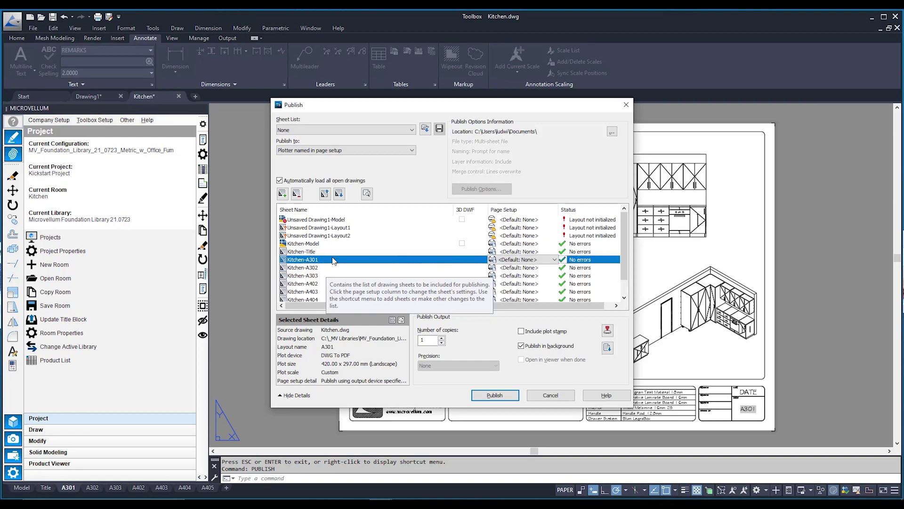
- Remove the unsaved Drawing1 layouts through Kitchen-Title from the publish list
click(341, 220)
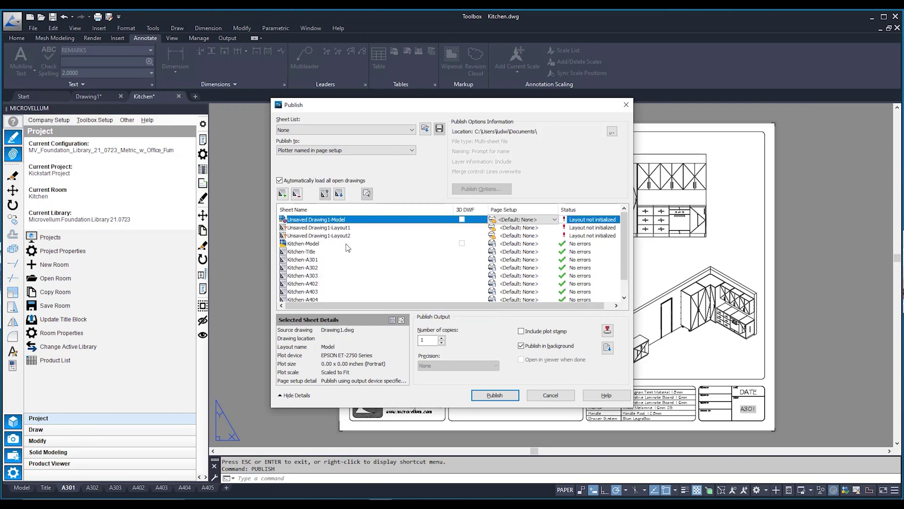
key(shift+Down)
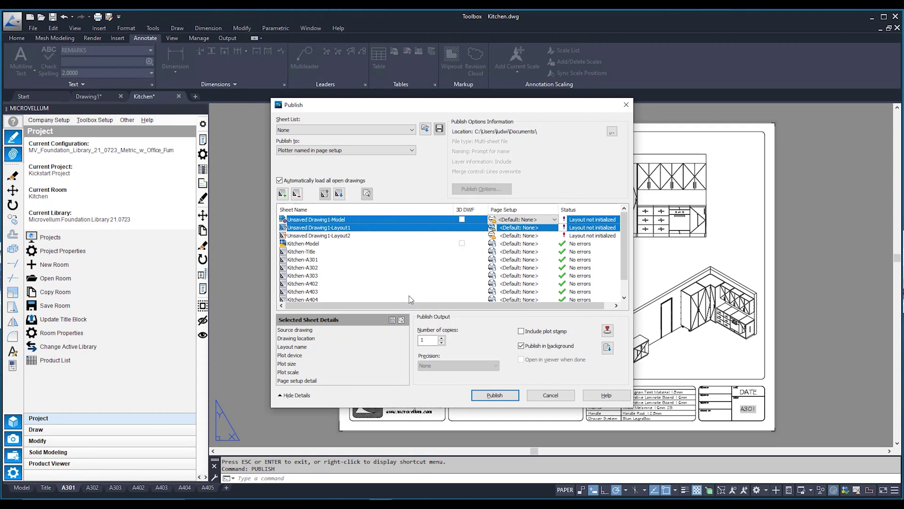
key(shift+Down)
key(shift+Down)
key(shift+Down)
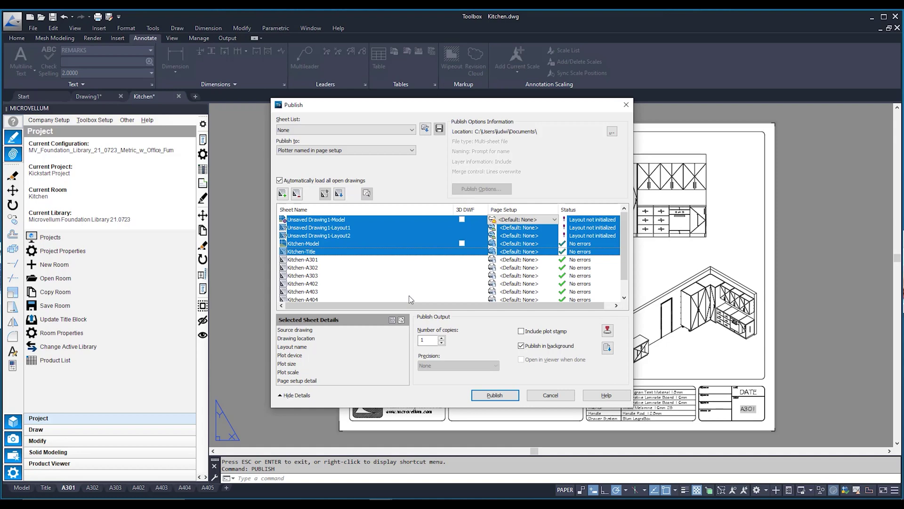
key(Delete)
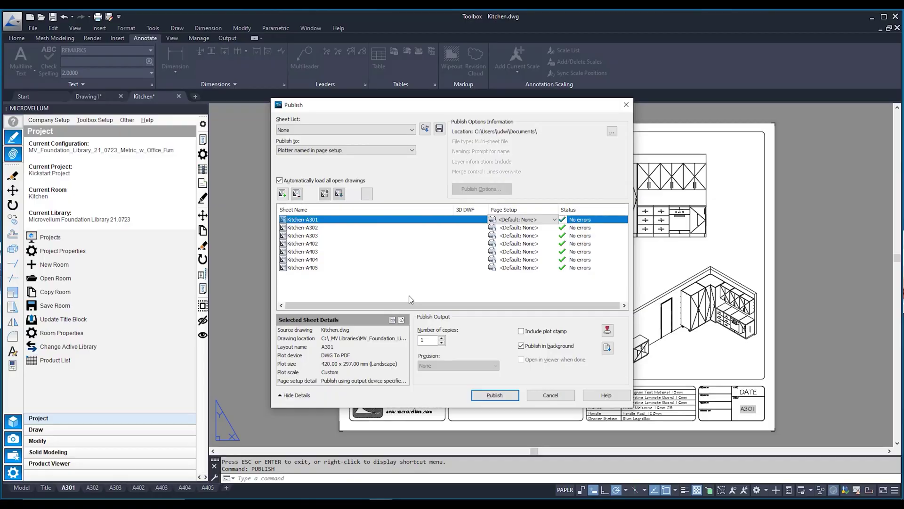
- Remove sheets Kitchen-A303 through Kitchen-A405, leaving only A301 and A302
key(Down)
key(Down)
key(shift+Down)
key(shift+Down)
key(shift+Down)
key(shift+Down)
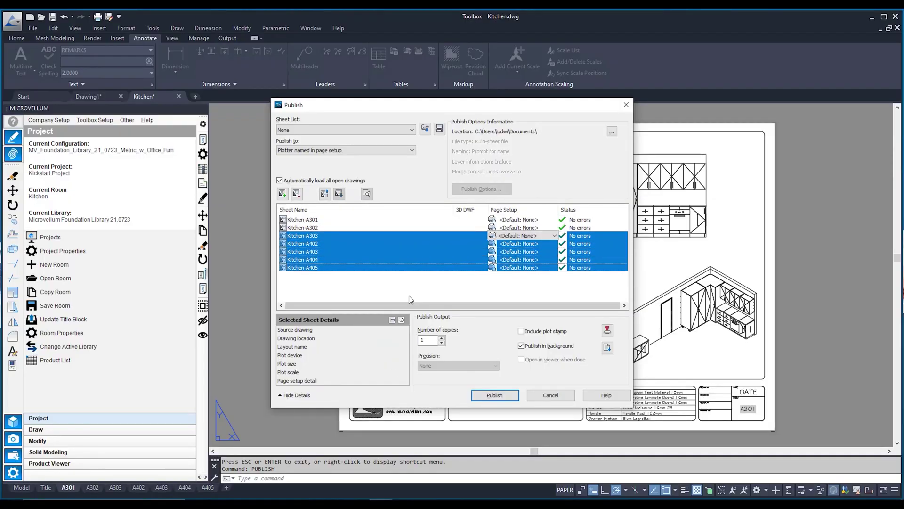
key(Delete)
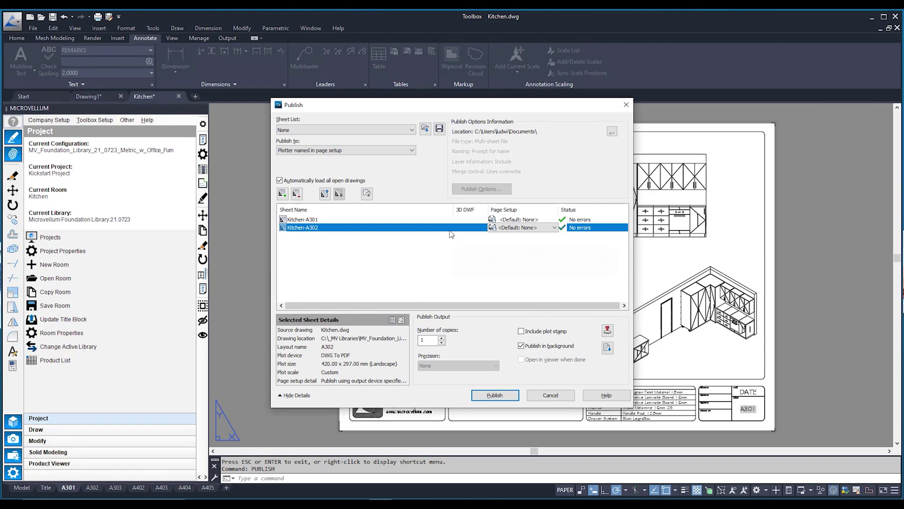
- Publish the sheets to PDF as Kitchen.pdf on the Desktop
click(408, 153)
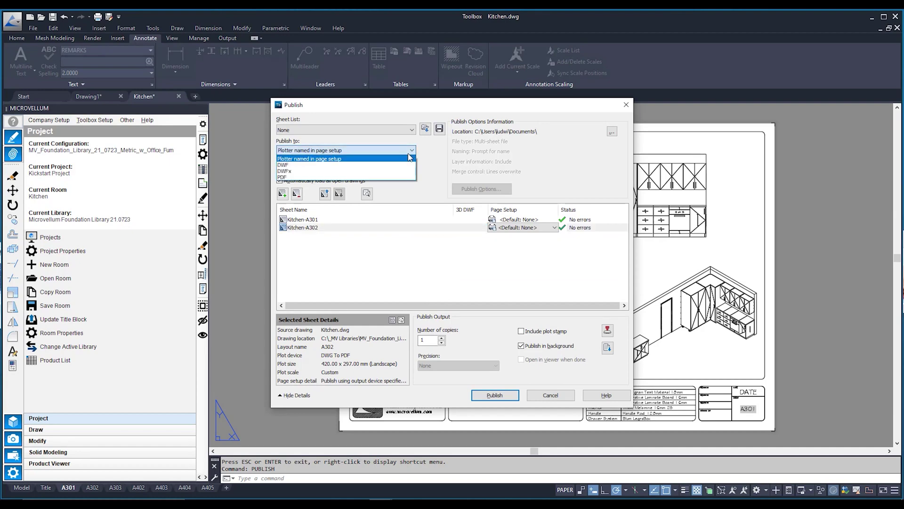
click(299, 178)
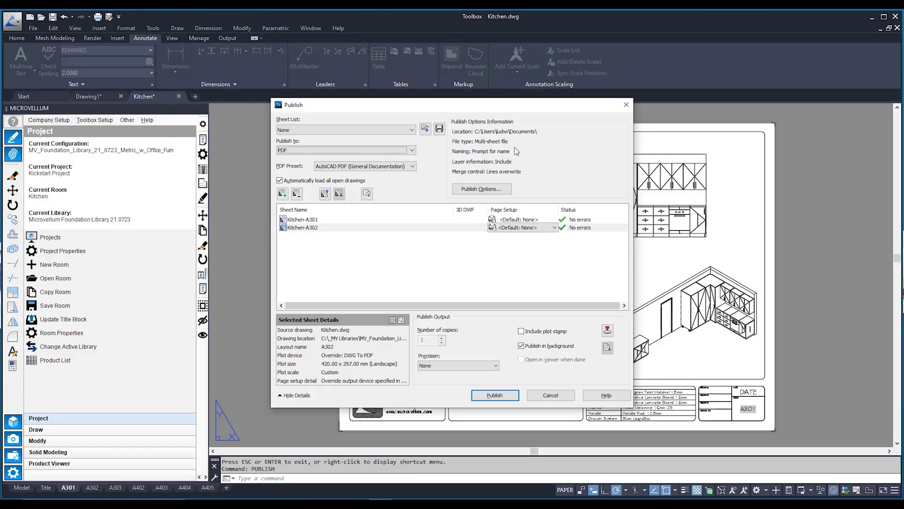
click(508, 397)
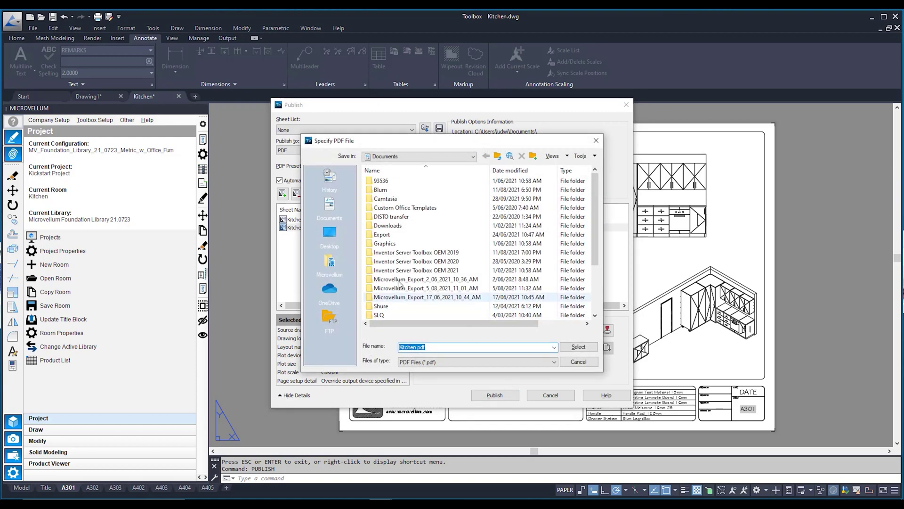
click(330, 236)
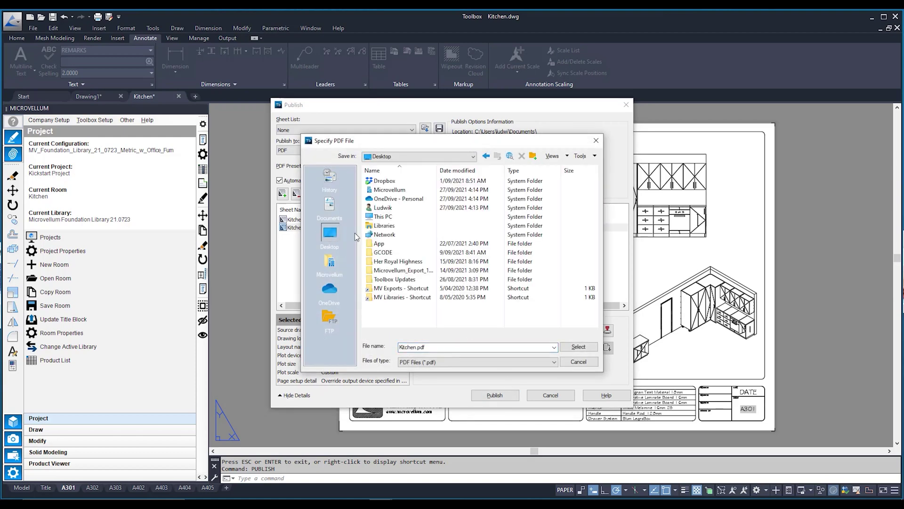
click(579, 347)
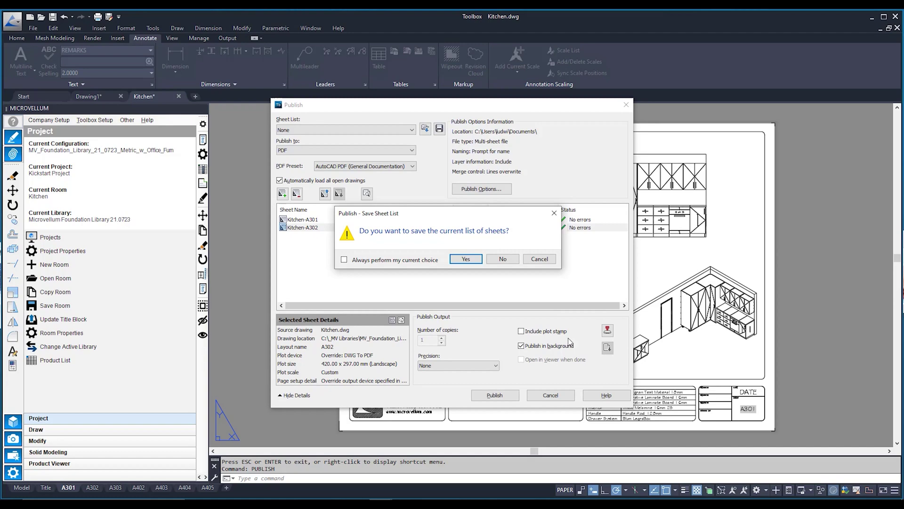
- Decline saving the sheet list and close the background publishing job notice
click(503, 259)
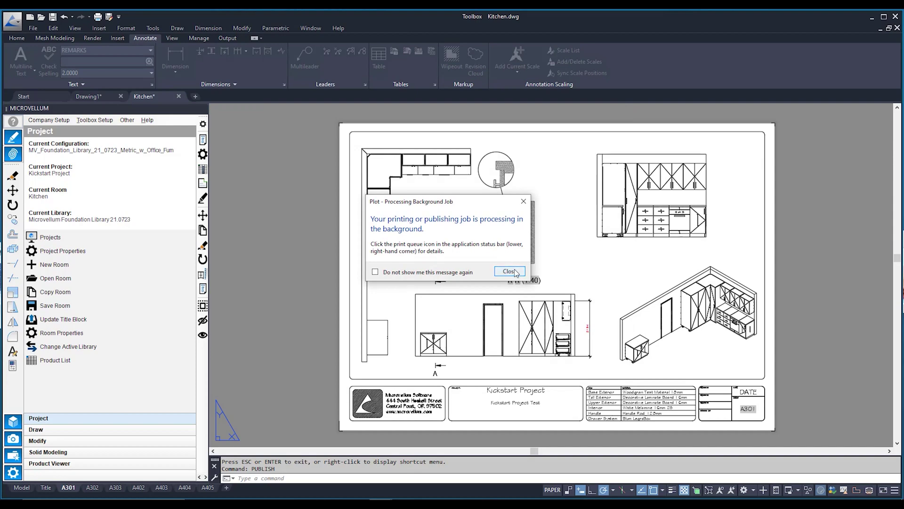
click(513, 272)
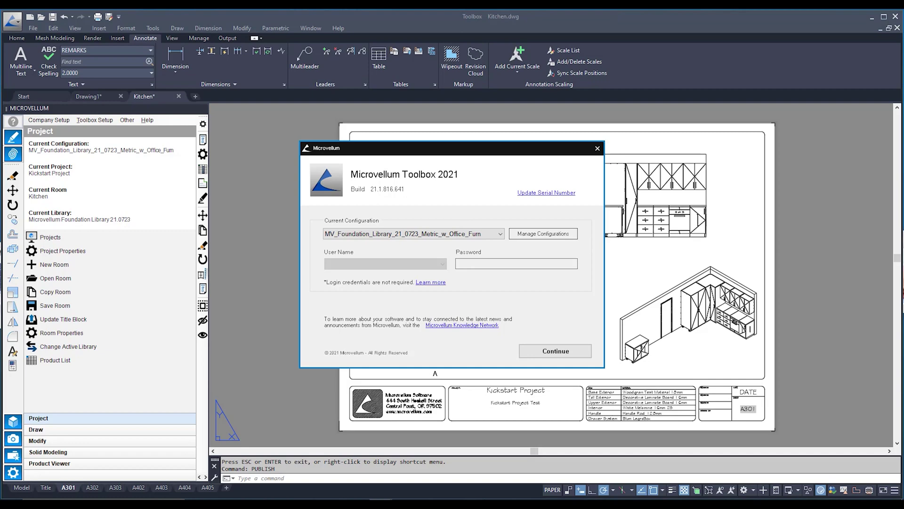
- Continue past the Microvellum Toolbox 2021 dialog so Kitchen.pdf opens in Acrobat Reader
click(556, 351)
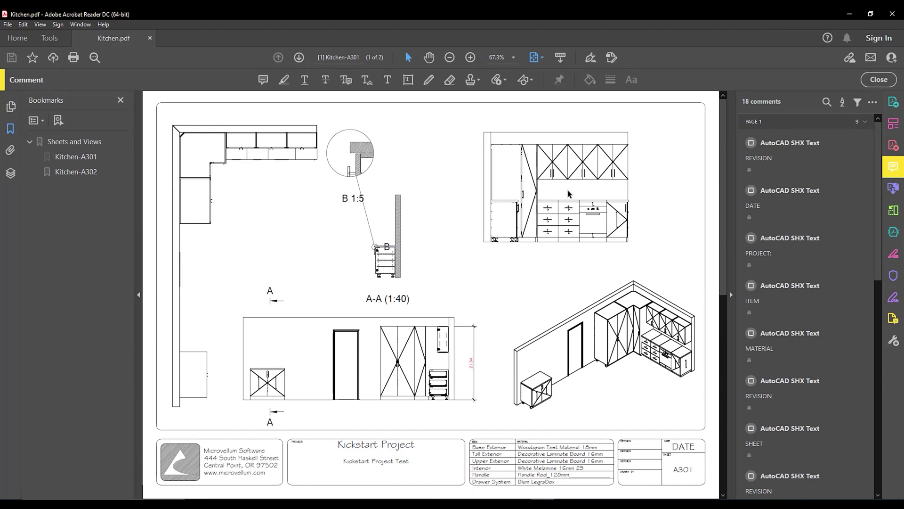
- Jump to the Kitchen-A302 bookmark and scroll between pages 1 and 2 to review both sheets
click(77, 172)
scroll(377, 200, up, 1)
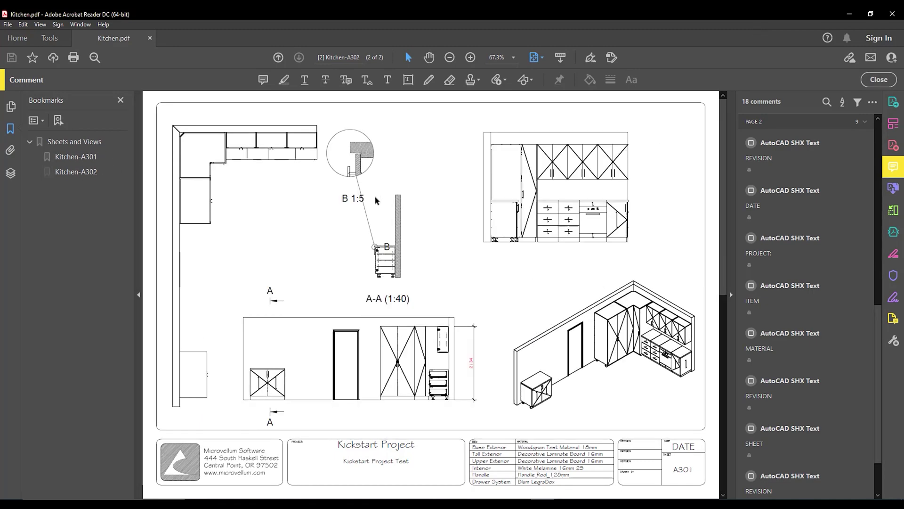
scroll(377, 200, down, 1)
scroll(376, 200, up, 1)
scroll(377, 200, down, 1)
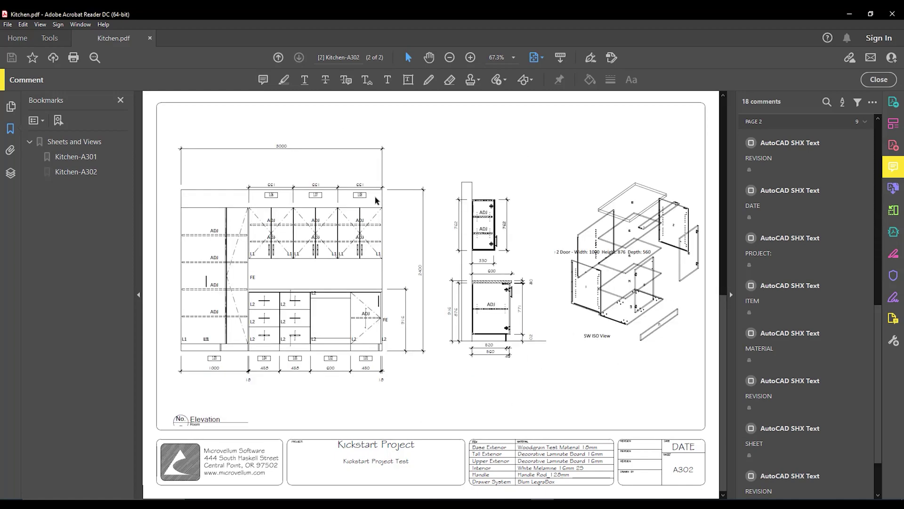